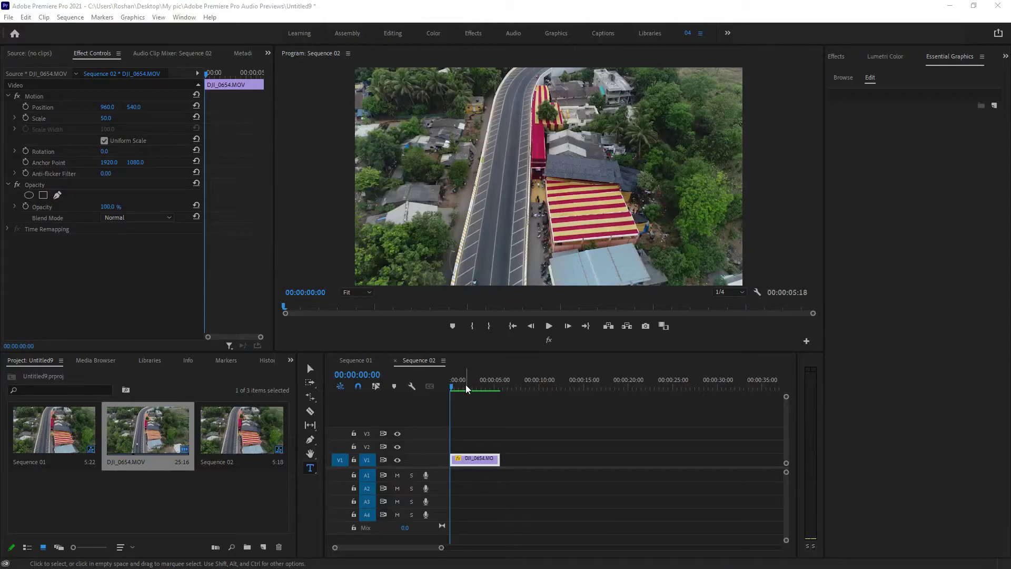
# - Preview the first few seconds of the drone footage, then return to the first frame
pyautogui.moveTo(452, 386)
pyautogui.mouseDown()
pyautogui.moveTo(478, 381)
pyautogui.moveTo(450, 383)
pyautogui.mouseUp()
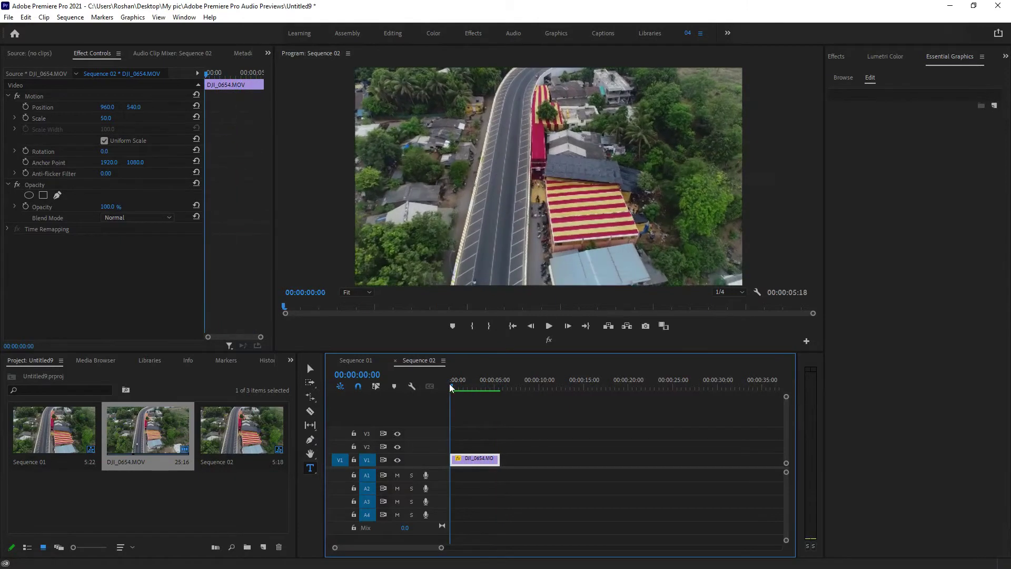
pyautogui.click(503, 448)
pyautogui.press('-')
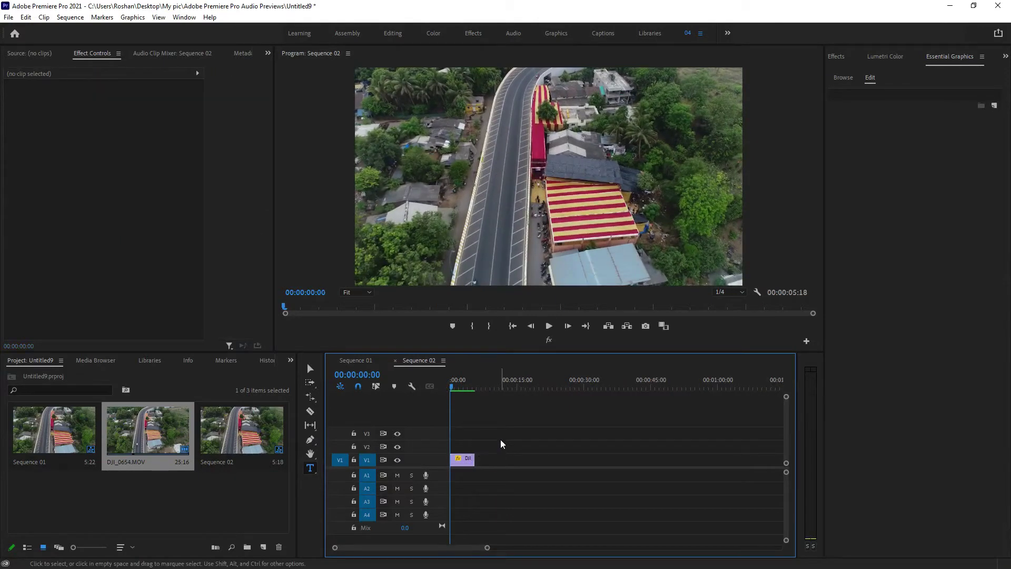
pyautogui.press('=')
pyautogui.press('=')
pyautogui.click(457, 383)
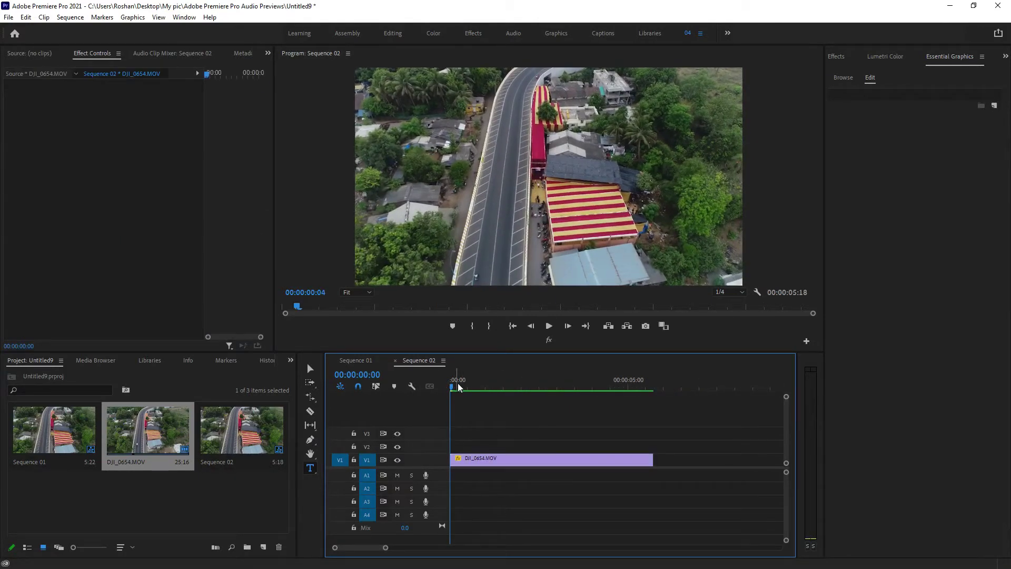
pyautogui.moveTo(457, 386); pyautogui.dragTo(615, 386)
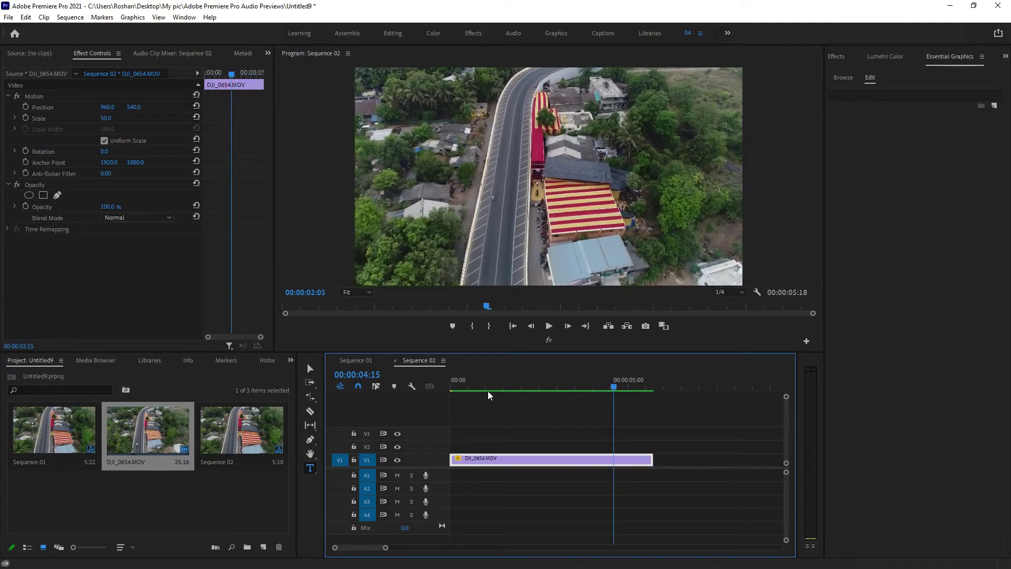
pyautogui.moveTo(487, 390); pyautogui.dragTo(437, 393)
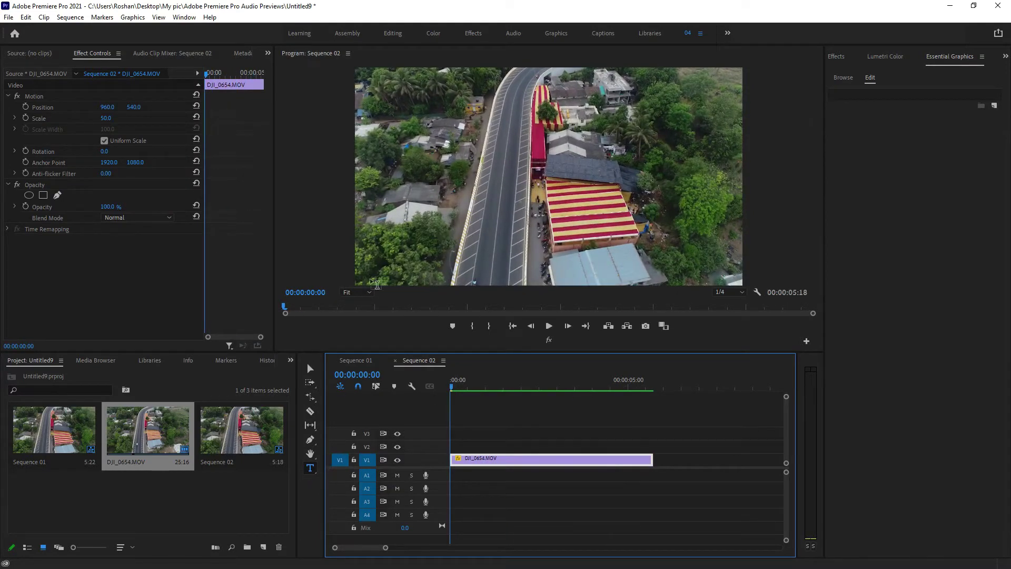
# - Add a 'TITLE' text box over the video and centre it in the frame
pyautogui.click(485, 169)
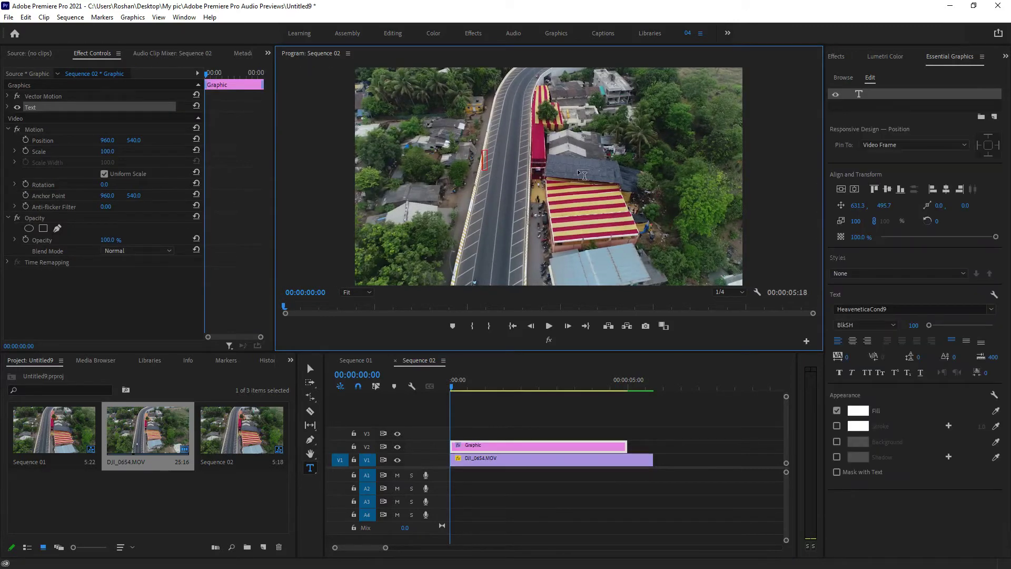
pyautogui.write('TI')
pyautogui.write('T')
pyautogui.write('LE')
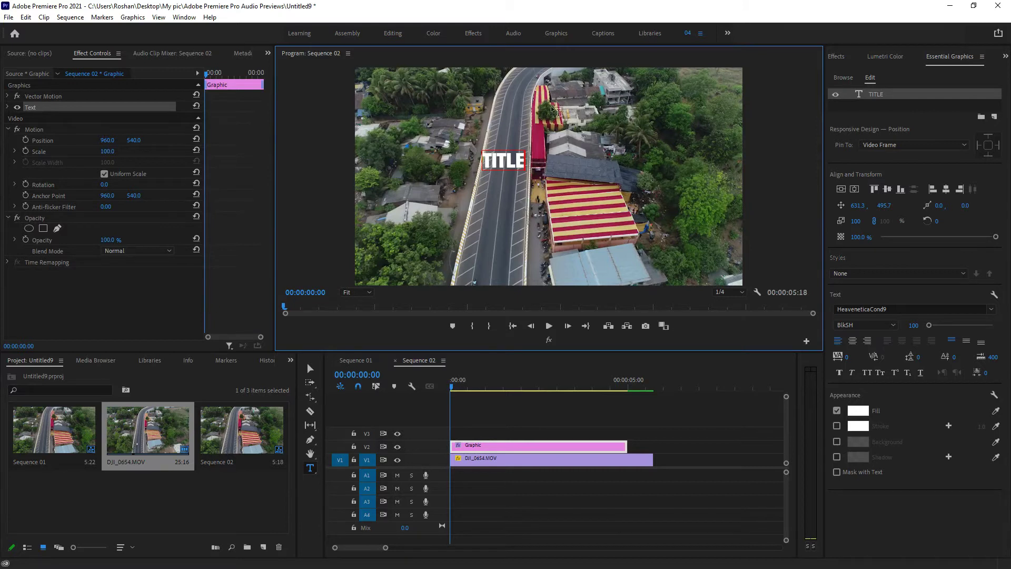
pyautogui.doubleClick(523, 167)
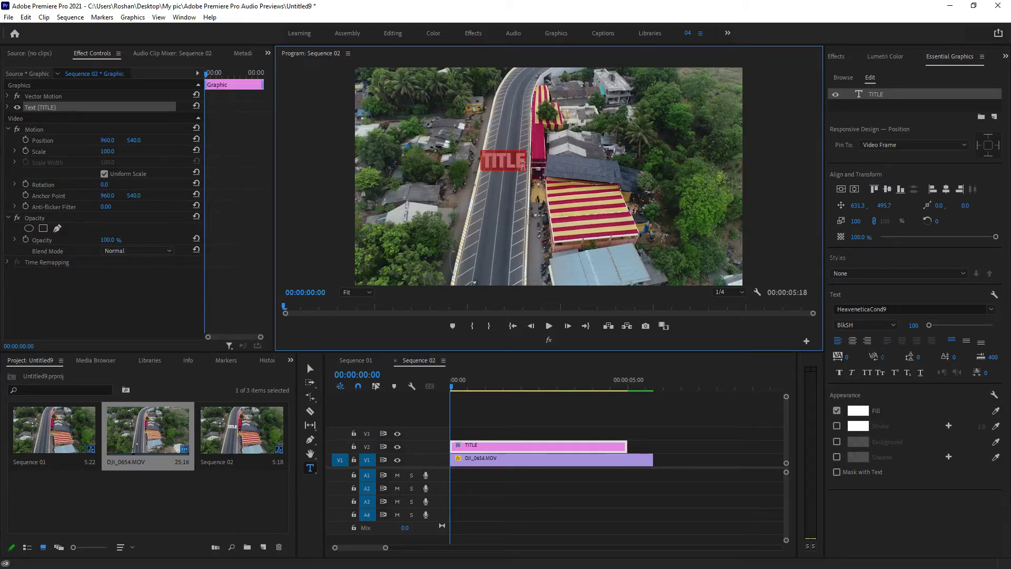
pyautogui.click(851, 190)
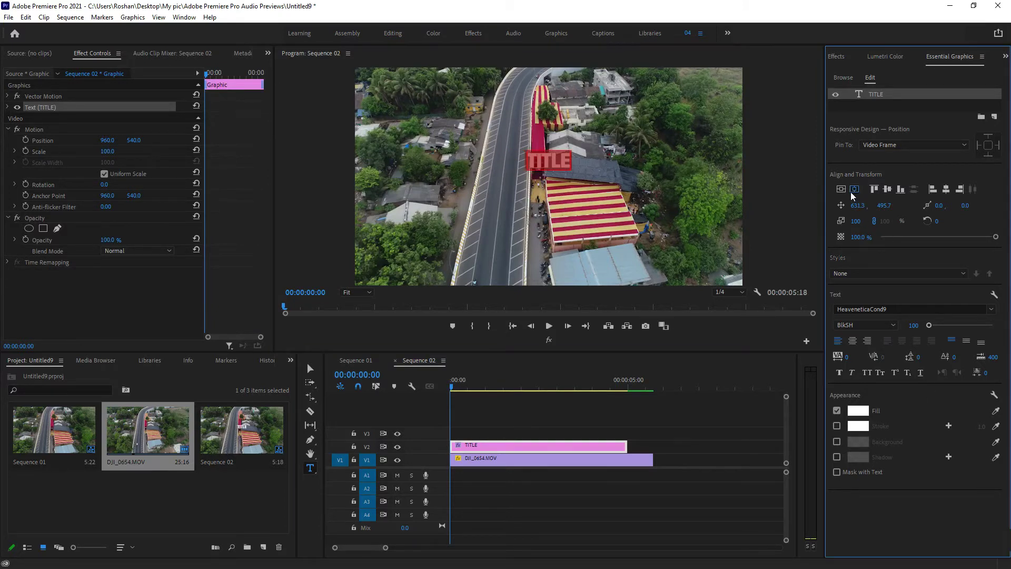
pyautogui.click(843, 190)
# - Scale the title to 750 in Essential Graphics and re-centre it horizontally and vertically
pyautogui.moveTo(860, 224); pyautogui.dragTo(866, 225)
pyautogui.click(858, 221)
pyautogui.write('700')
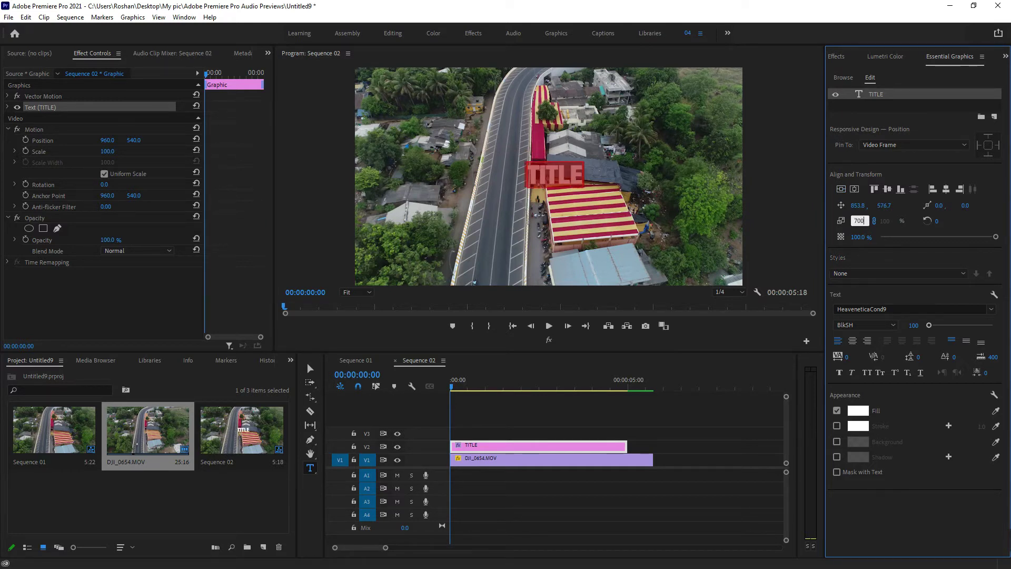
pyautogui.press('Return')
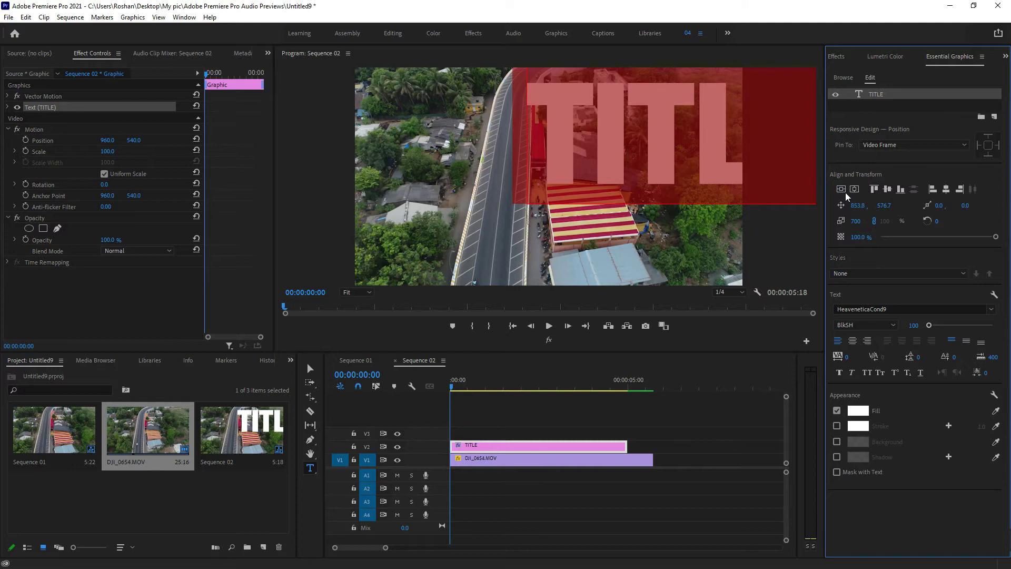
pyautogui.click(854, 190)
pyautogui.click(854, 190)
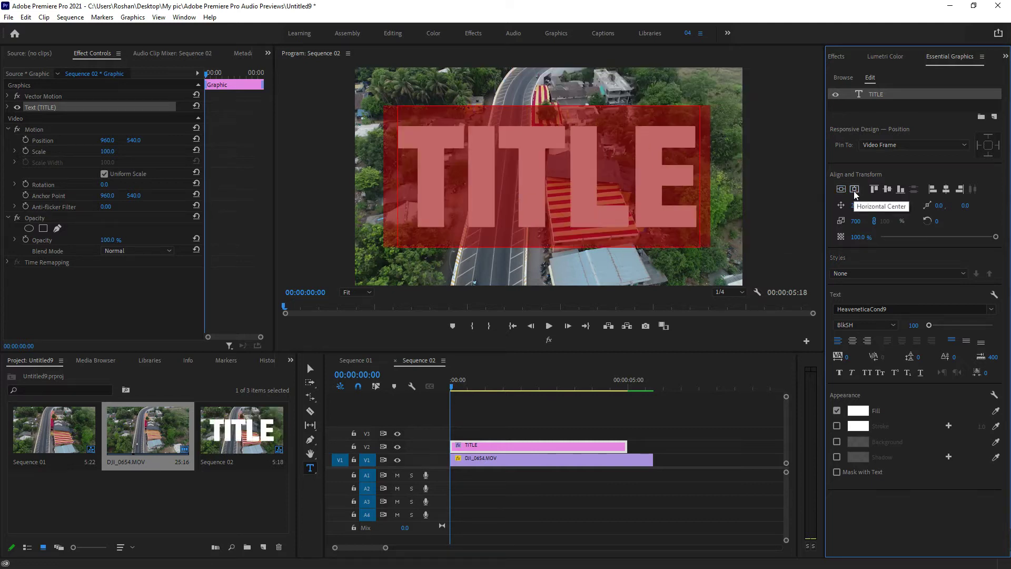
pyautogui.click(859, 221)
pyautogui.write('75')
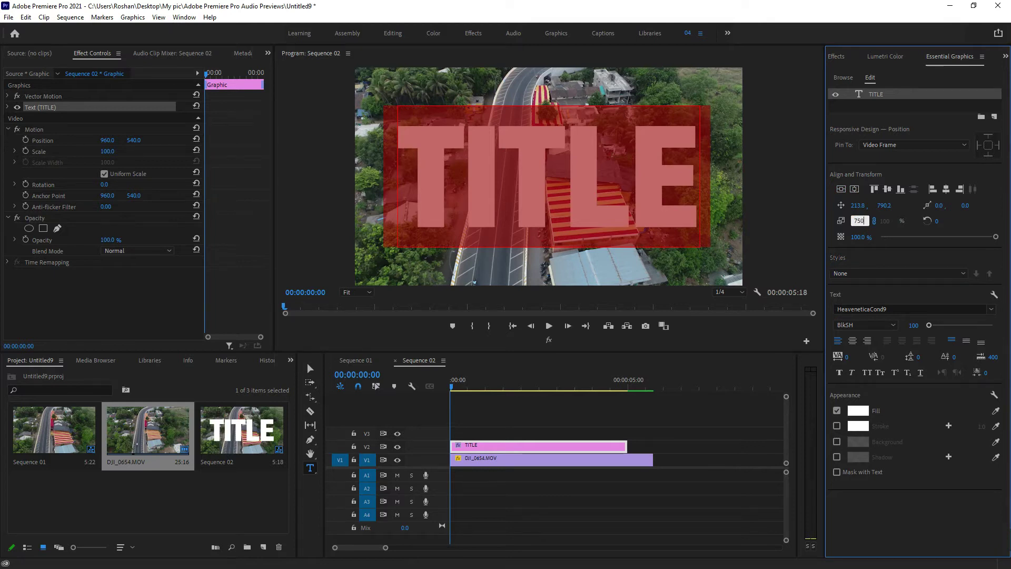
pyautogui.write('0')
pyautogui.press('Return')
pyautogui.click(857, 190)
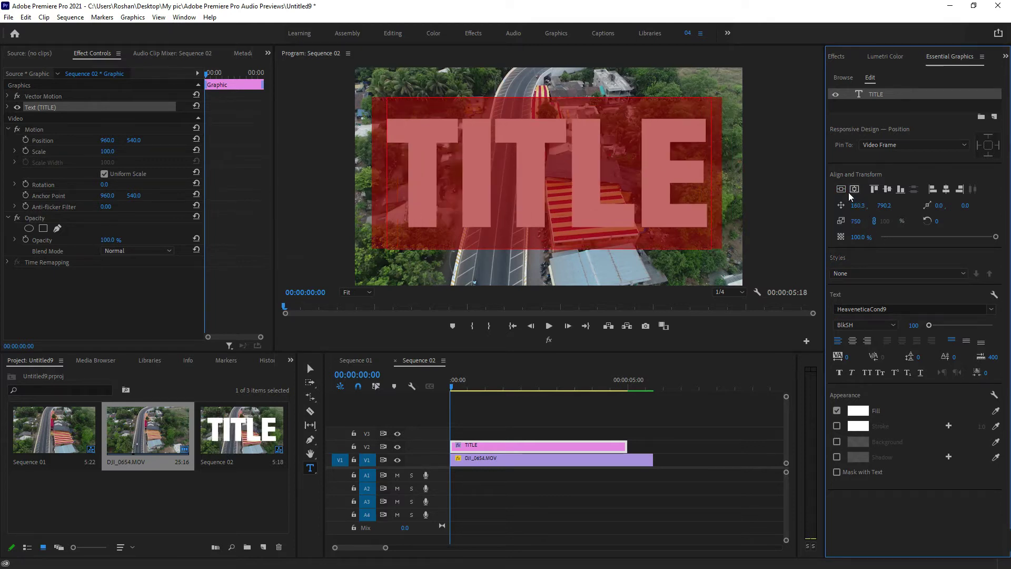
pyautogui.click(842, 190)
# - Extend the TITLE clip on V2 to end with the drone clip
pyautogui.click(725, 447)
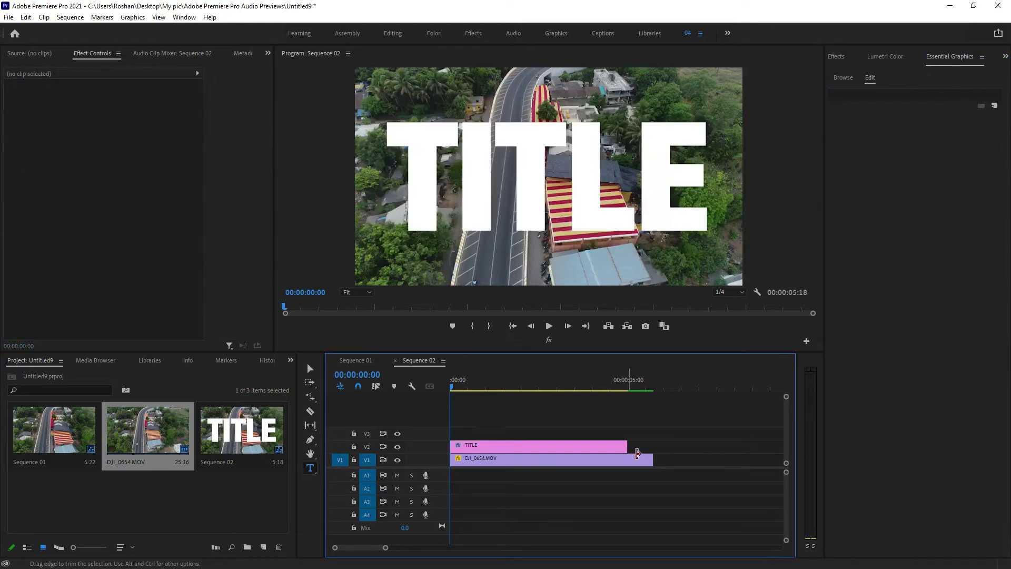
pyautogui.moveTo(627, 446); pyautogui.dragTo(653, 446)
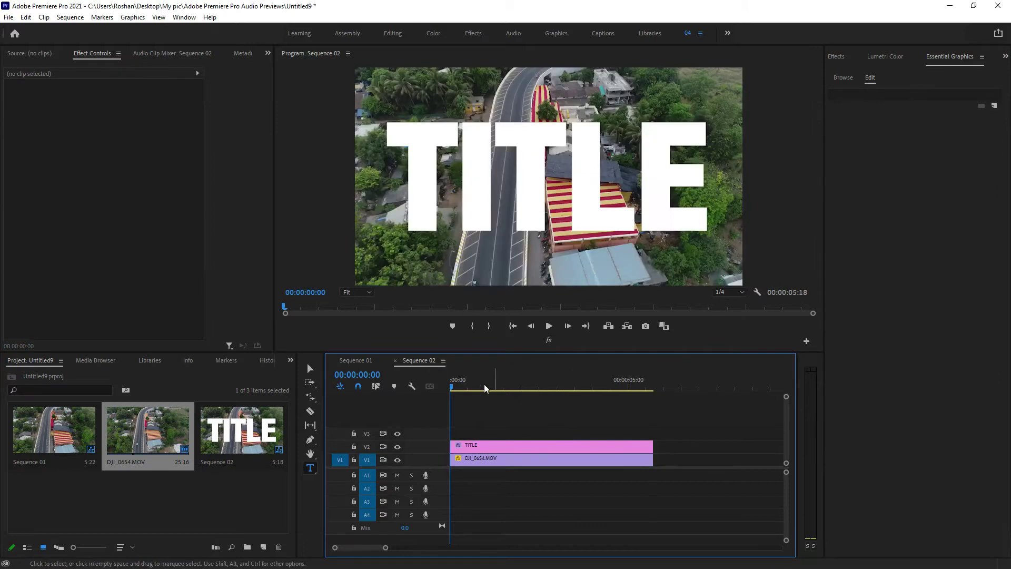
pyautogui.moveTo(484, 384); pyautogui.dragTo(500, 383)
# - Enlarge the title graphic slightly to scale 112
pyautogui.click(509, 447)
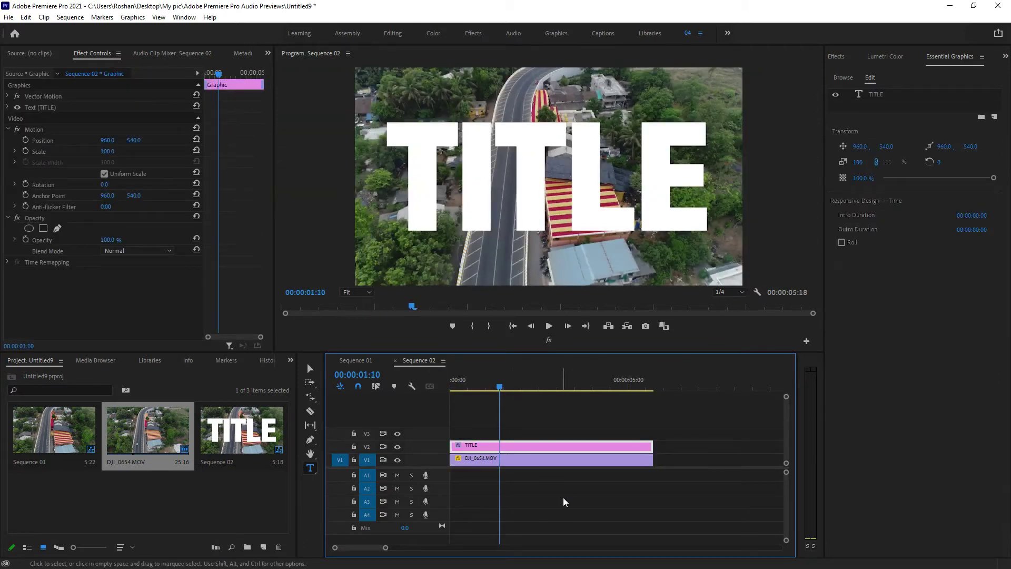
pyautogui.moveTo(860, 162); pyautogui.dragTo(853, 163)
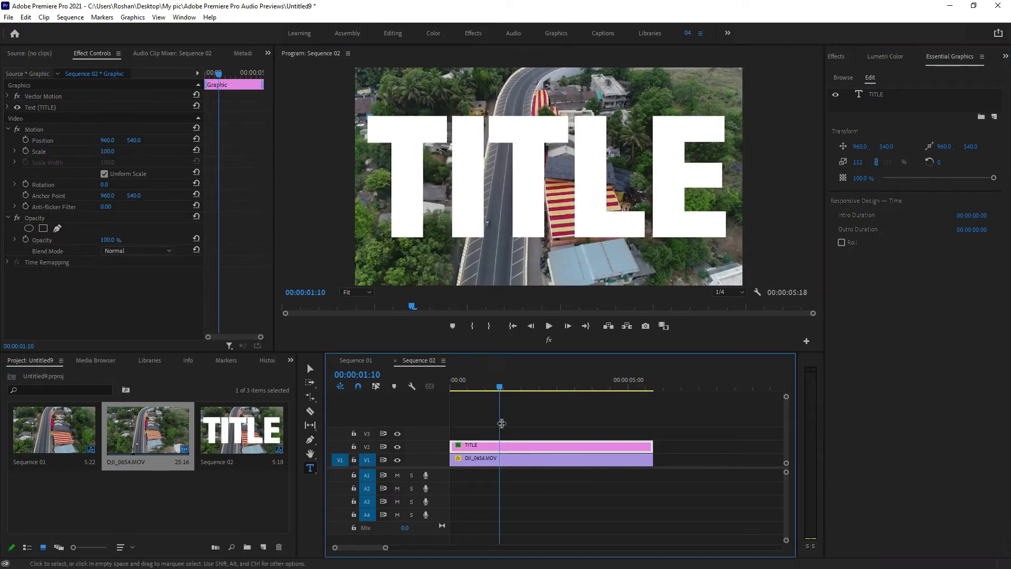
pyautogui.moveTo(499, 387); pyautogui.dragTo(459, 392)
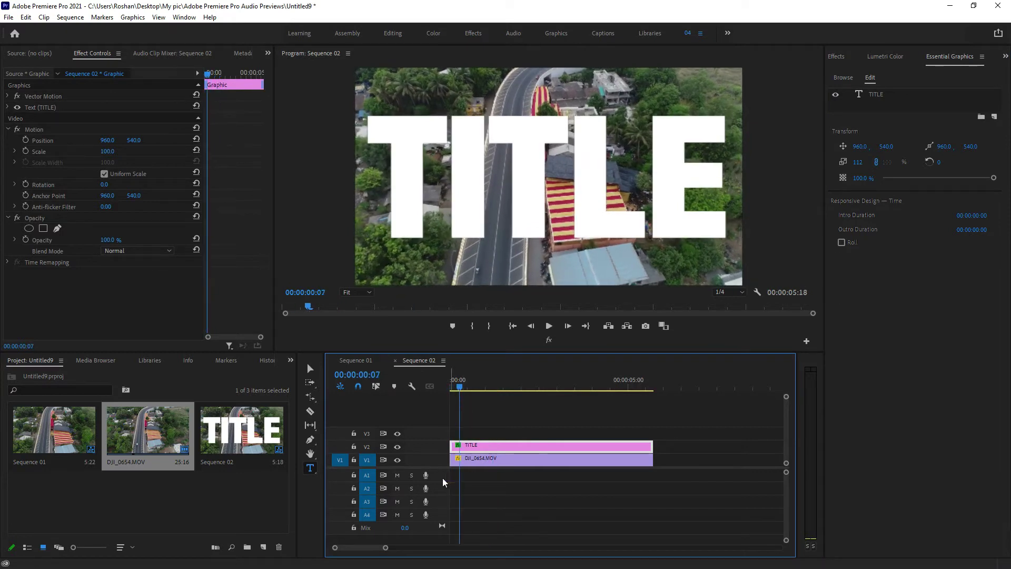
# - Apply the Track Matte Key effect from the Effects panel to the DJI_0654.MOV drone clip
pyautogui.click(494, 457)
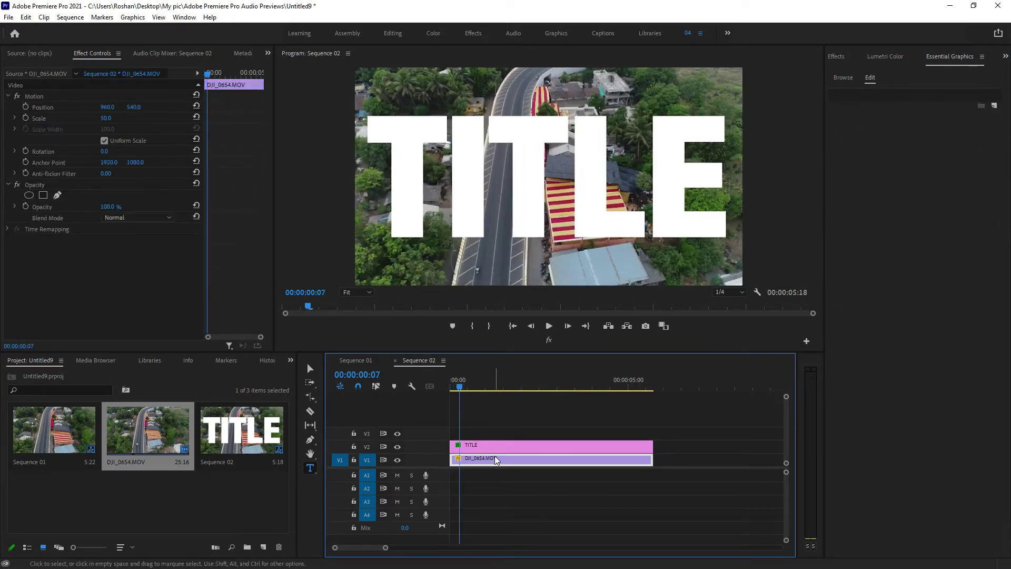
pyautogui.click(832, 57)
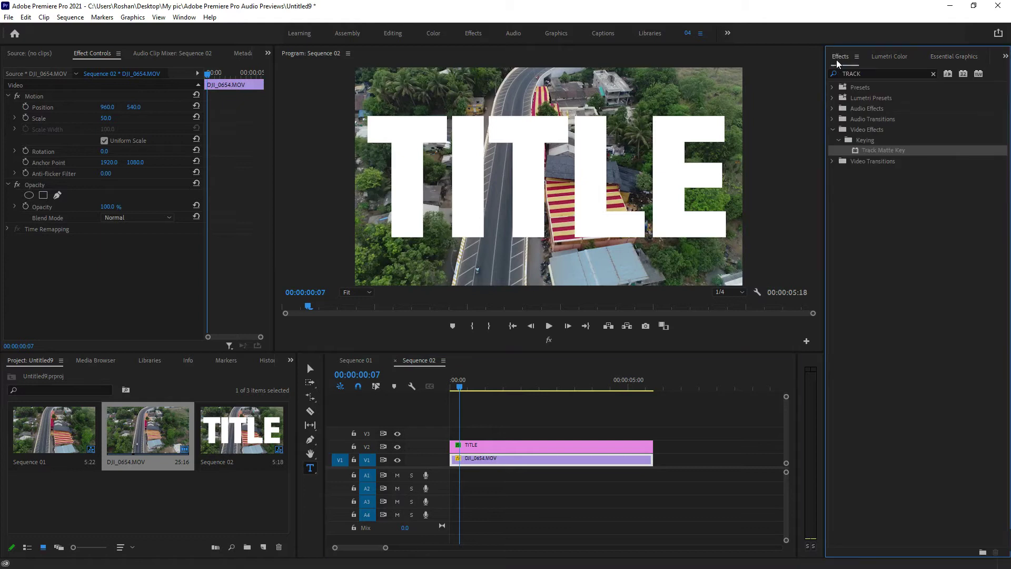
pyautogui.click(866, 79)
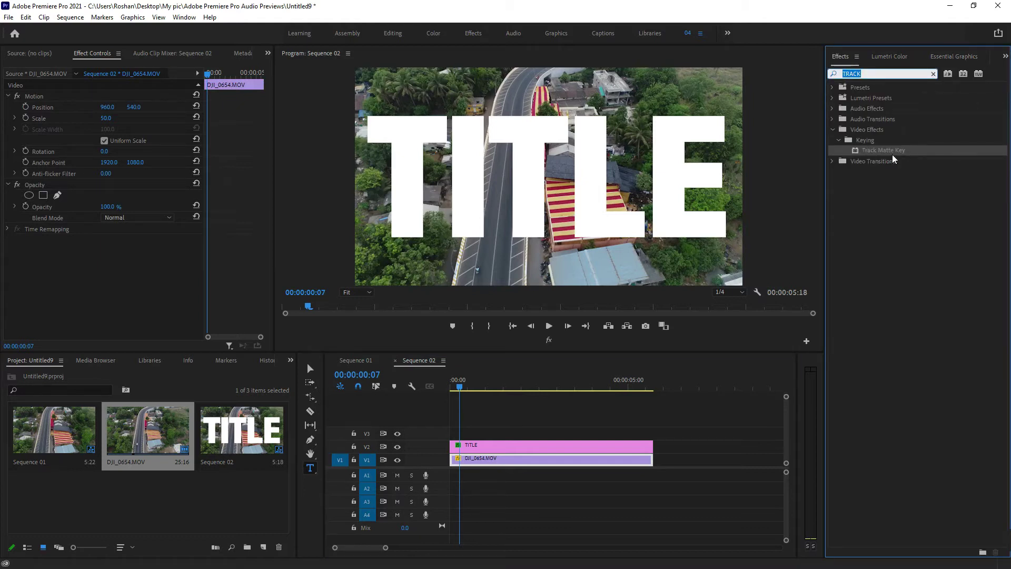
pyautogui.moveTo(896, 151); pyautogui.dragTo(541, 472)
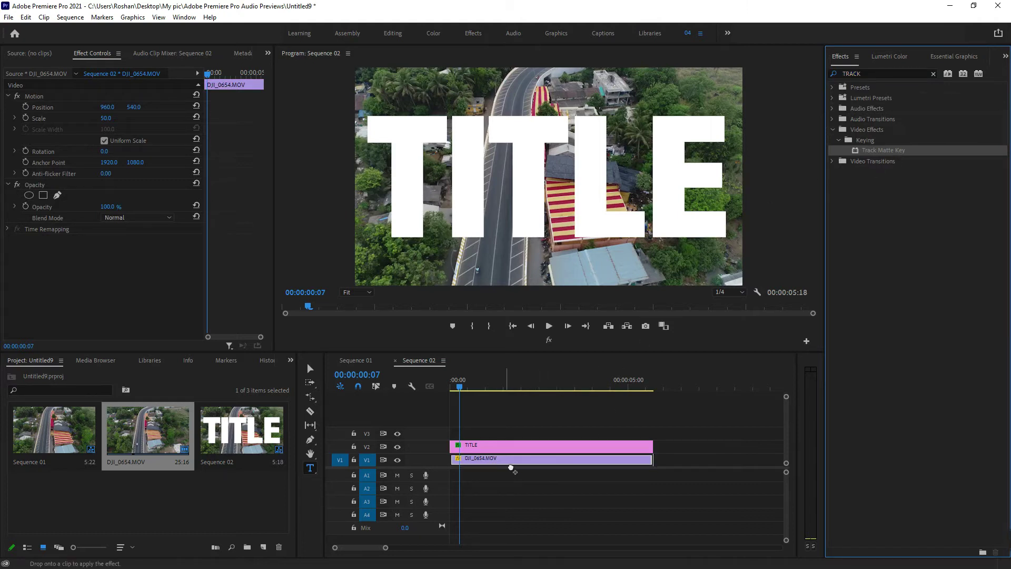
pyautogui.moveTo(541, 472); pyautogui.dragTo(494, 461)
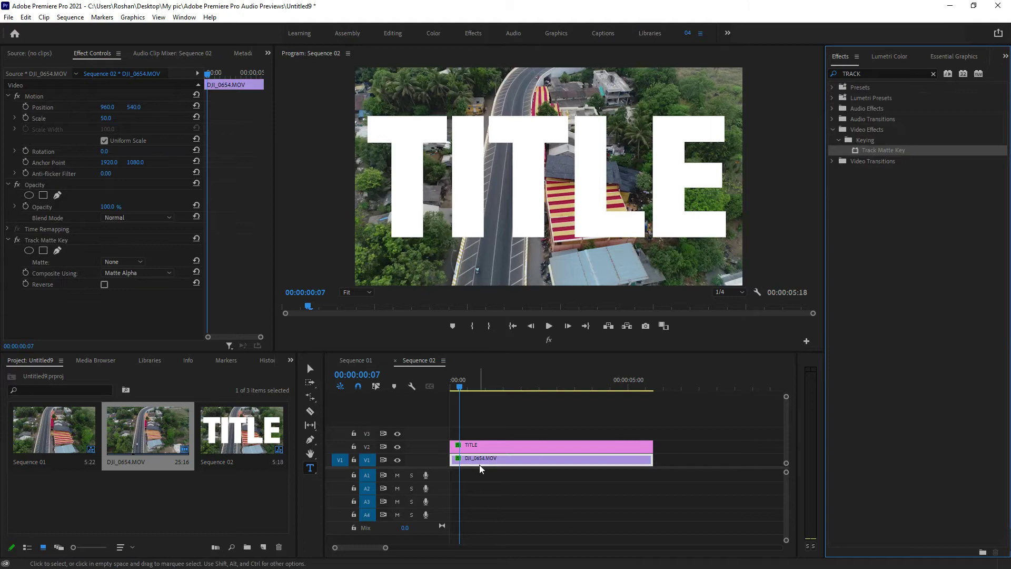
# - At frame 00:00:00:09, select Track Matte Key in Effect Controls and open its Matte list
pyautogui.click(482, 460)
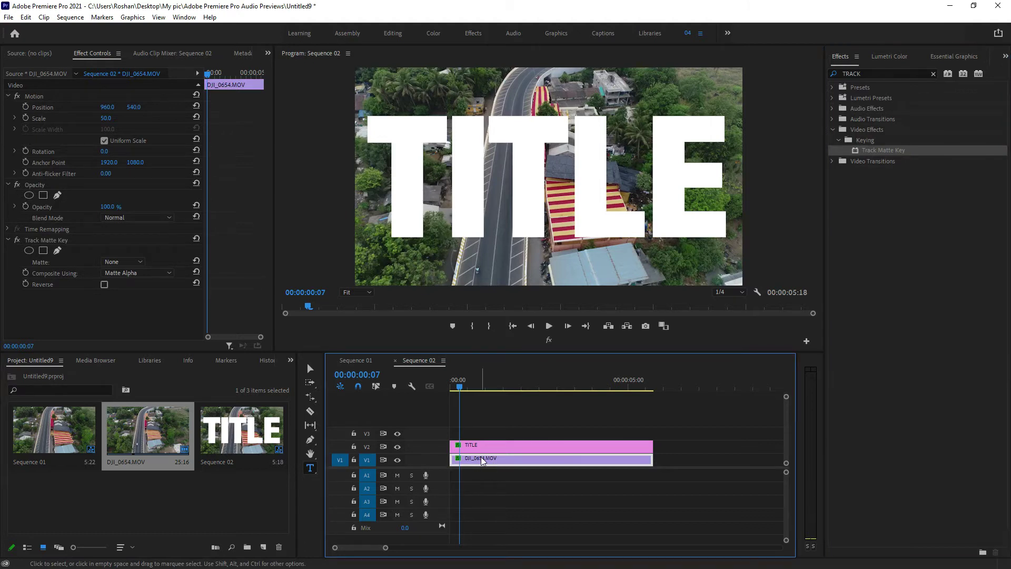
pyautogui.click(463, 387)
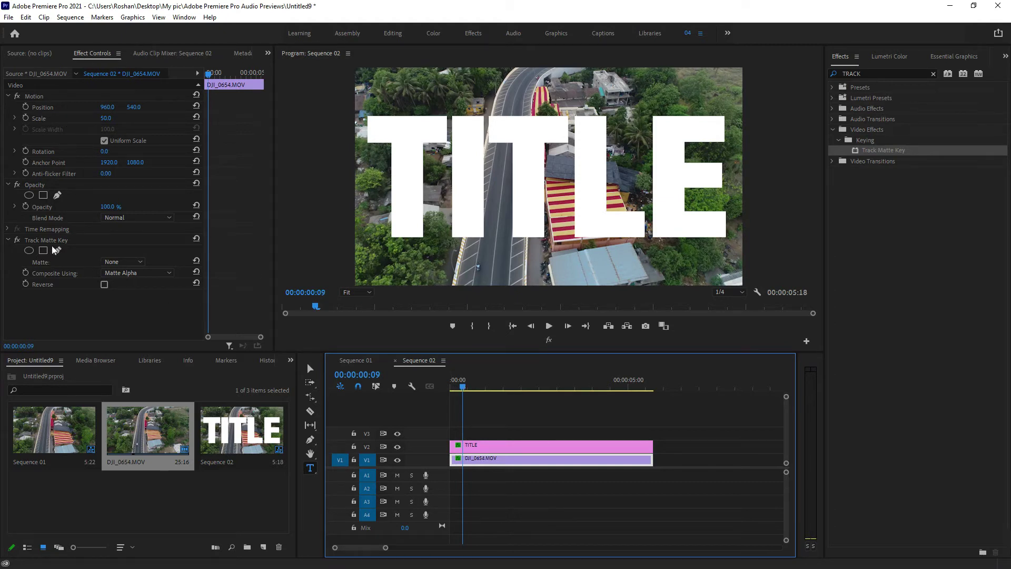
pyautogui.click(34, 241)
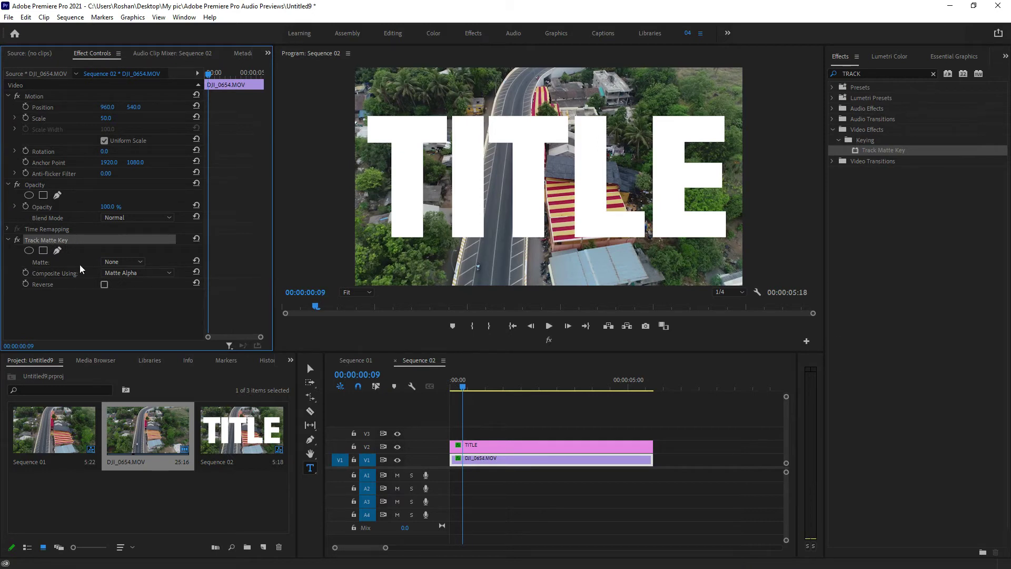
pyautogui.click(125, 263)
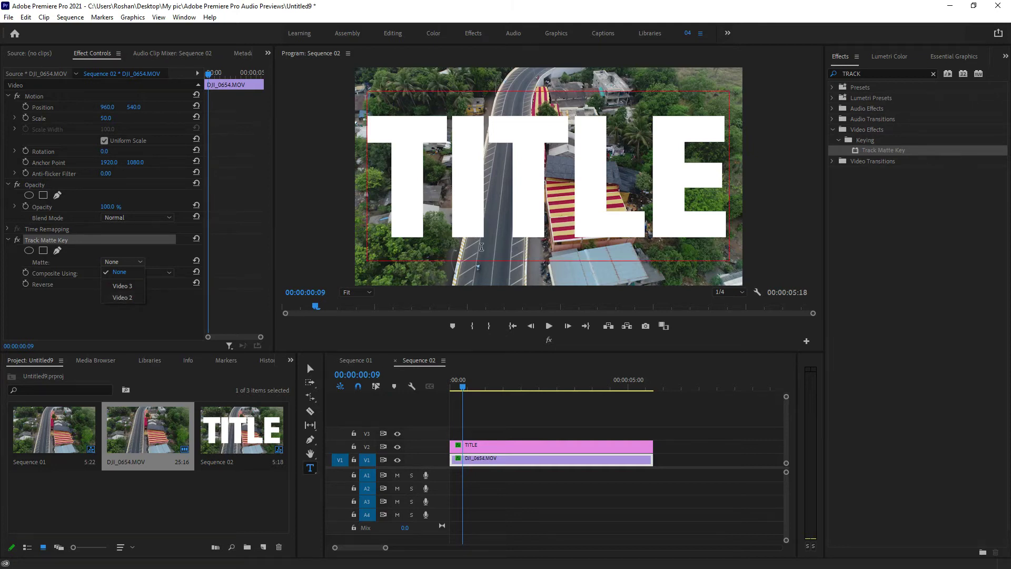
# - Set the matte to Video 2, preview it with Reverse tried and left off
pyautogui.click(128, 298)
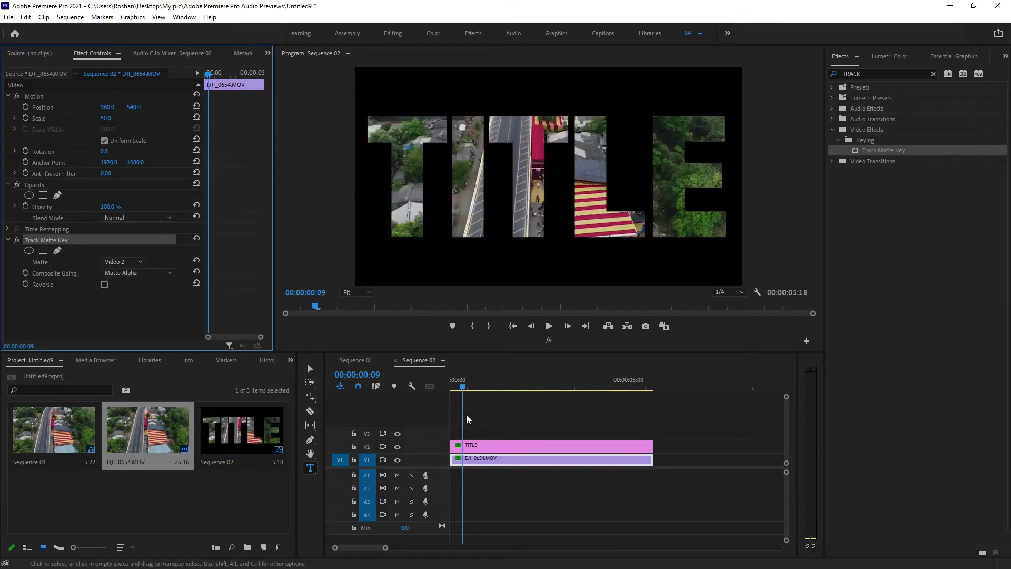
pyautogui.click(456, 387)
pyautogui.moveTo(456, 387); pyautogui.dragTo(471, 388)
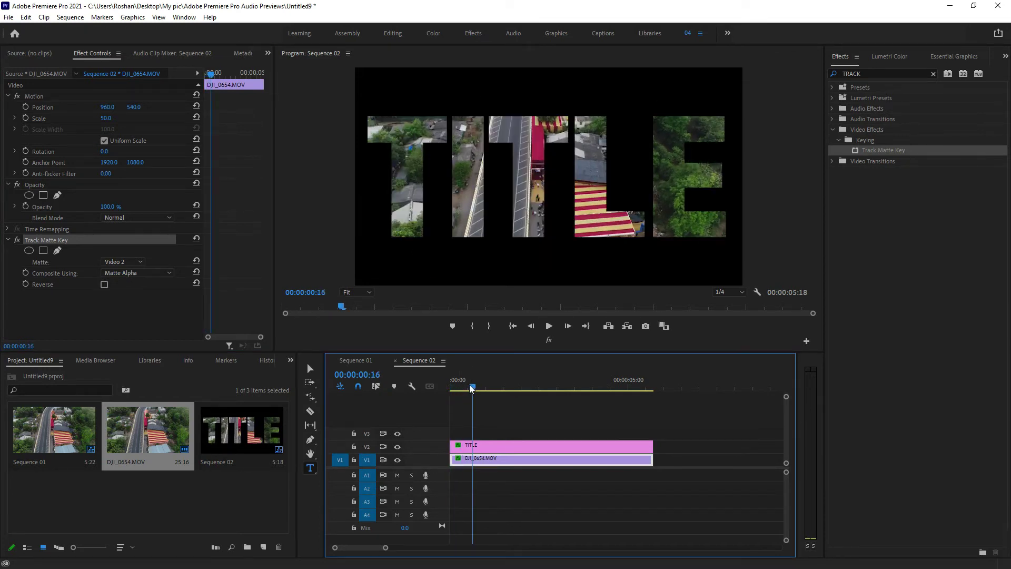
pyautogui.click(104, 285)
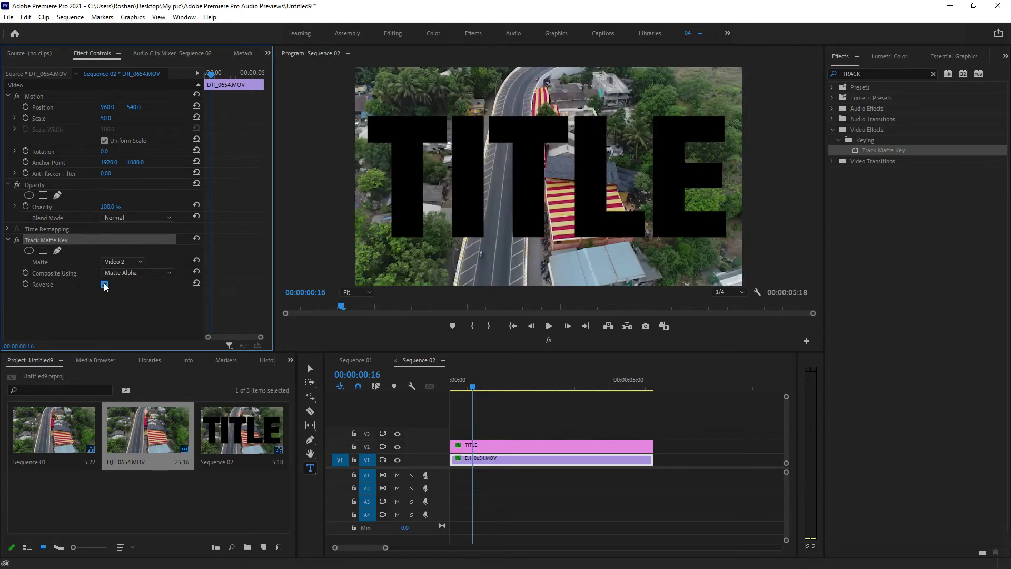
pyautogui.click(104, 284)
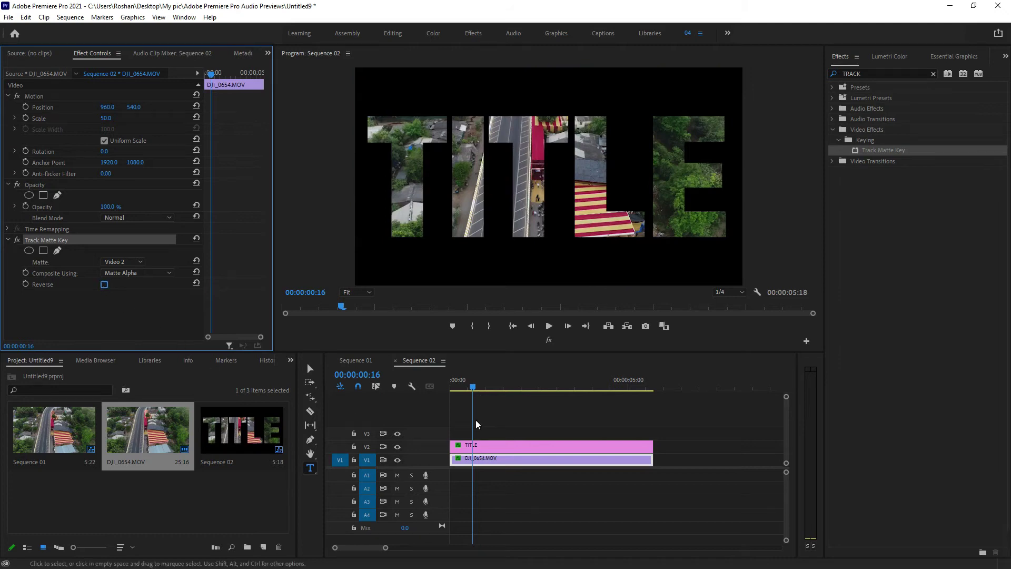
pyautogui.moveTo(469, 387); pyautogui.dragTo(447, 383)
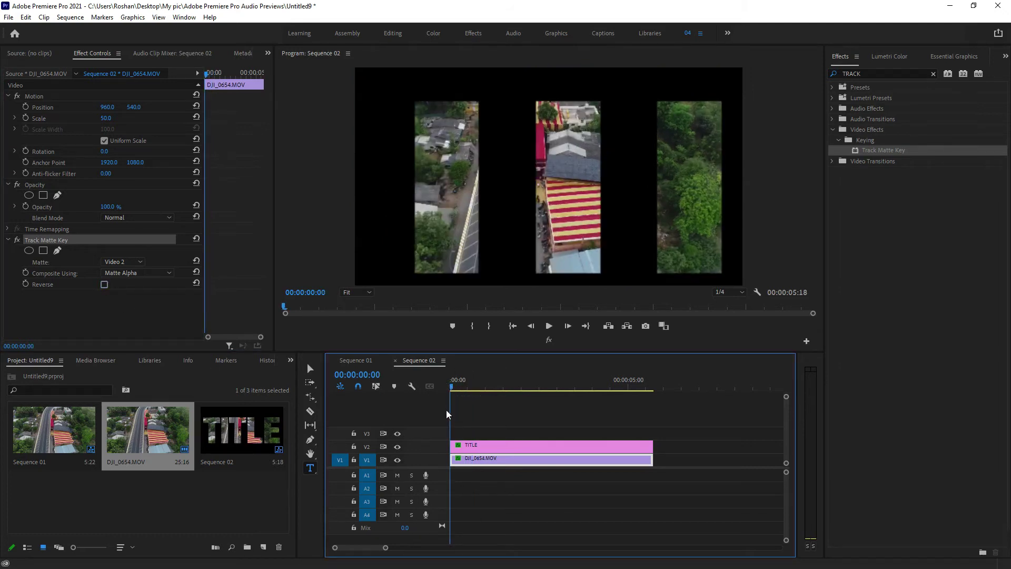
# - Add Position and Scale keyframes to the TITLE at frame one and scale it to 1601
pyautogui.click(468, 447)
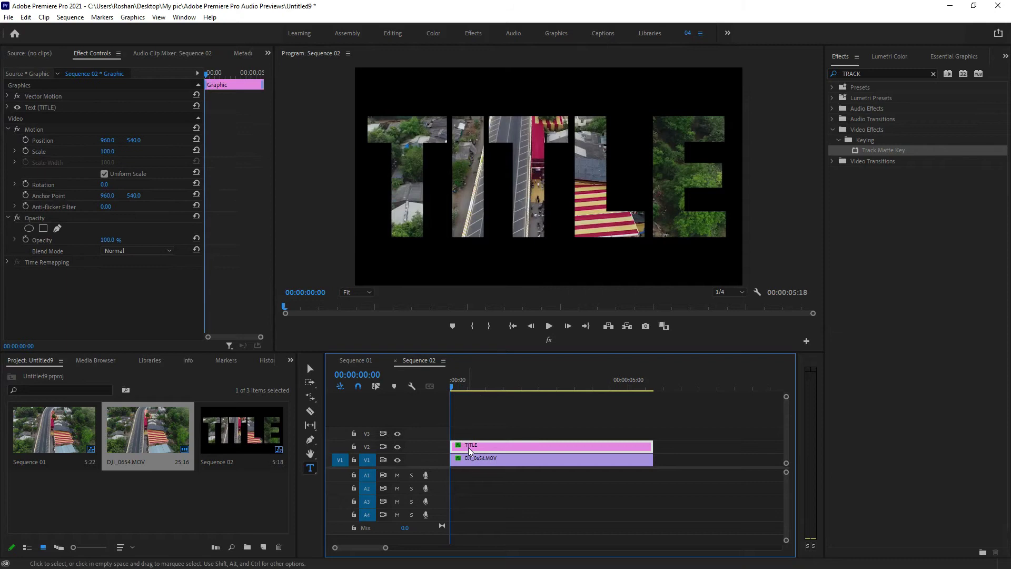
pyautogui.press('\\')
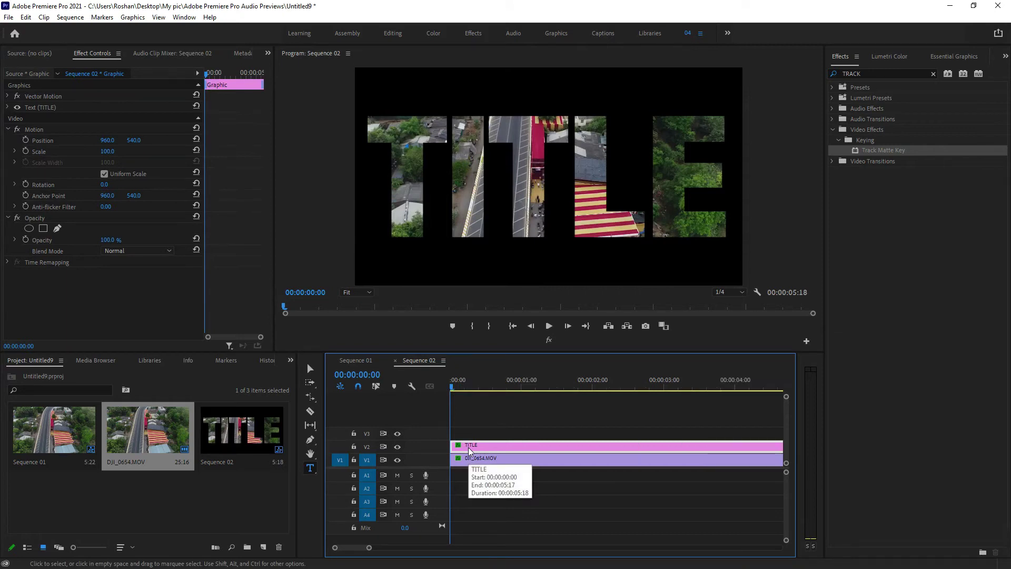
pyautogui.press('-')
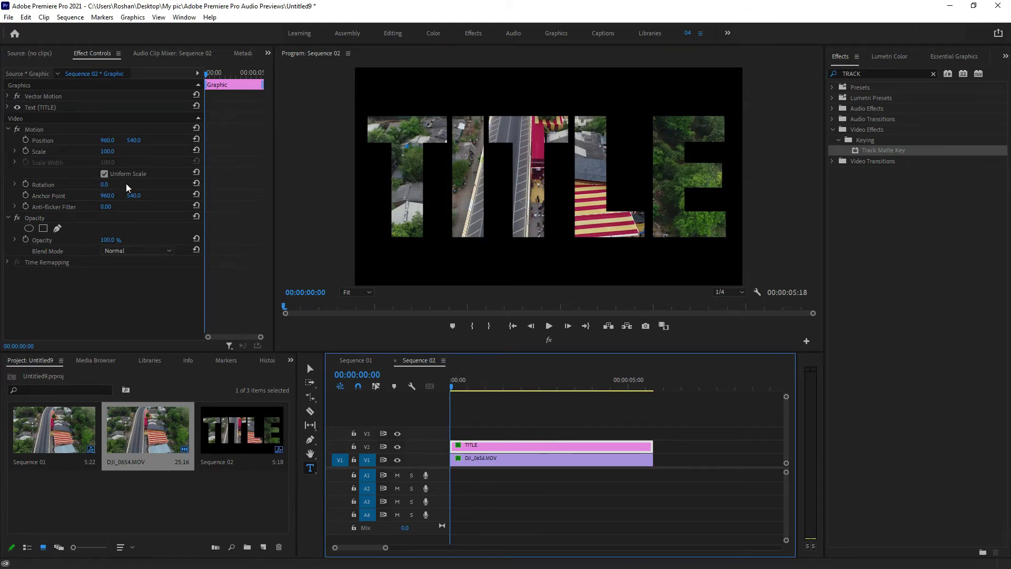
pyautogui.click(25, 139)
pyautogui.click(25, 151)
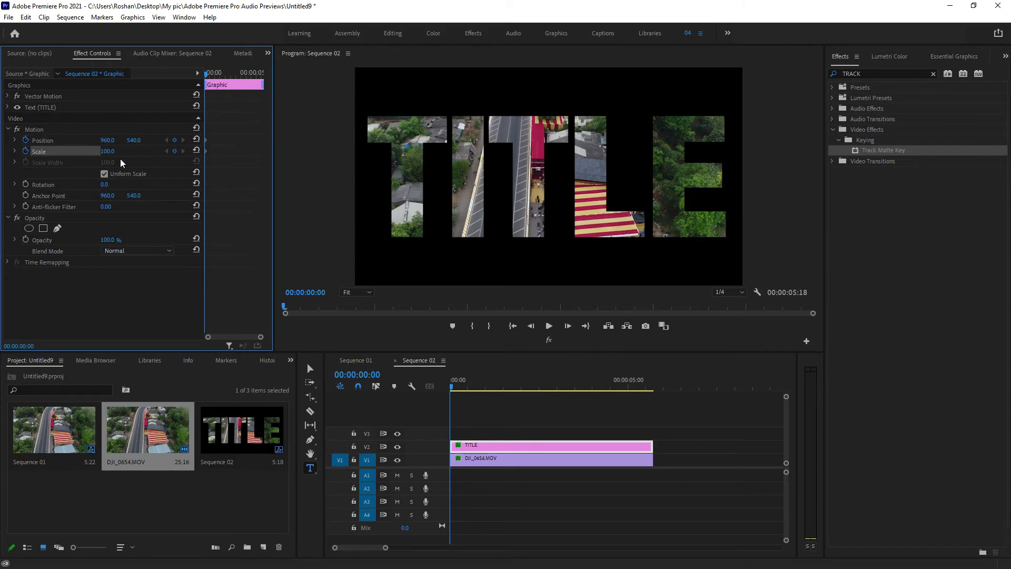
pyautogui.moveTo(116, 154); pyautogui.dragTo(322, 154)
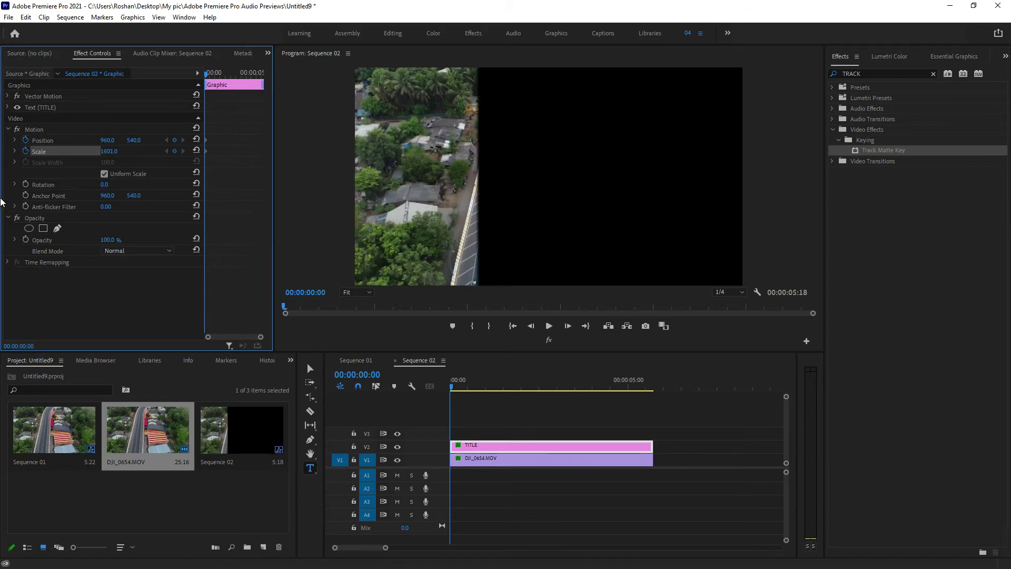
# - Move the TITLE to X 2406, then keyframe scale 100 and X 960 at 00:00:00:18
pyautogui.moveTo(109, 140); pyautogui.dragTo(174, 140)
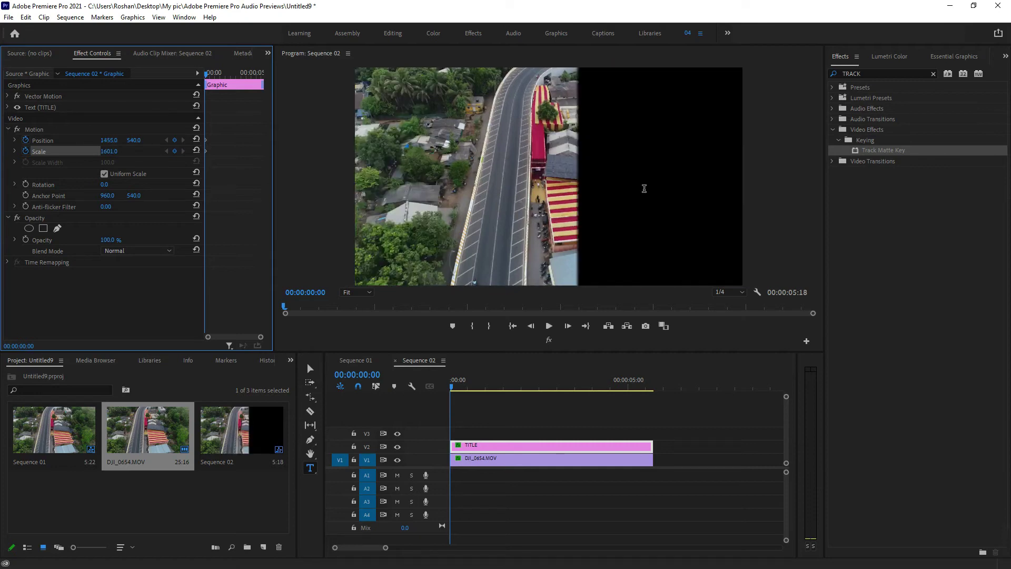
pyautogui.moveTo(119, 143); pyautogui.dragTo(235, 140)
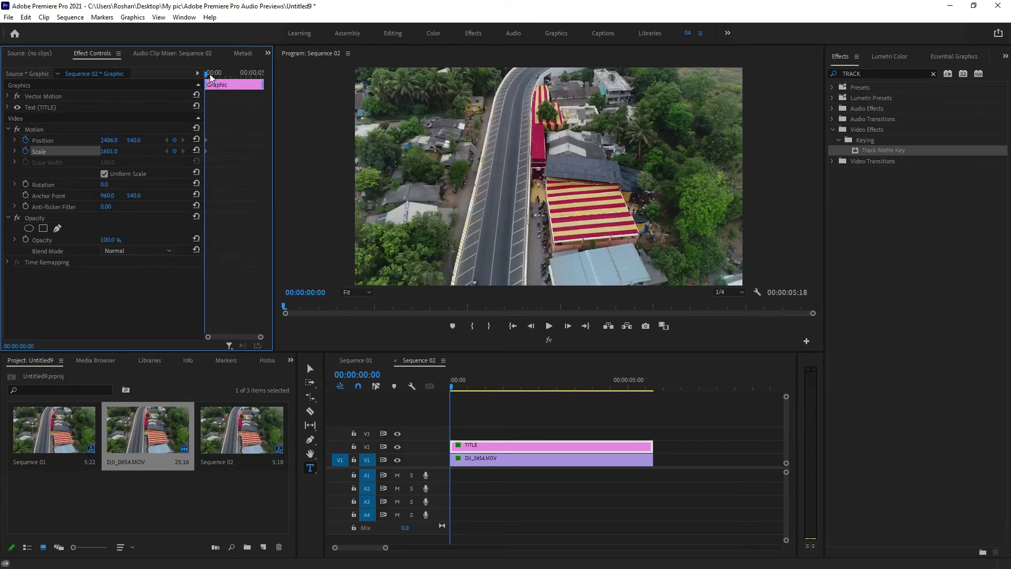
pyautogui.moveTo(211, 75); pyautogui.dragTo(214, 76)
pyautogui.click(117, 151)
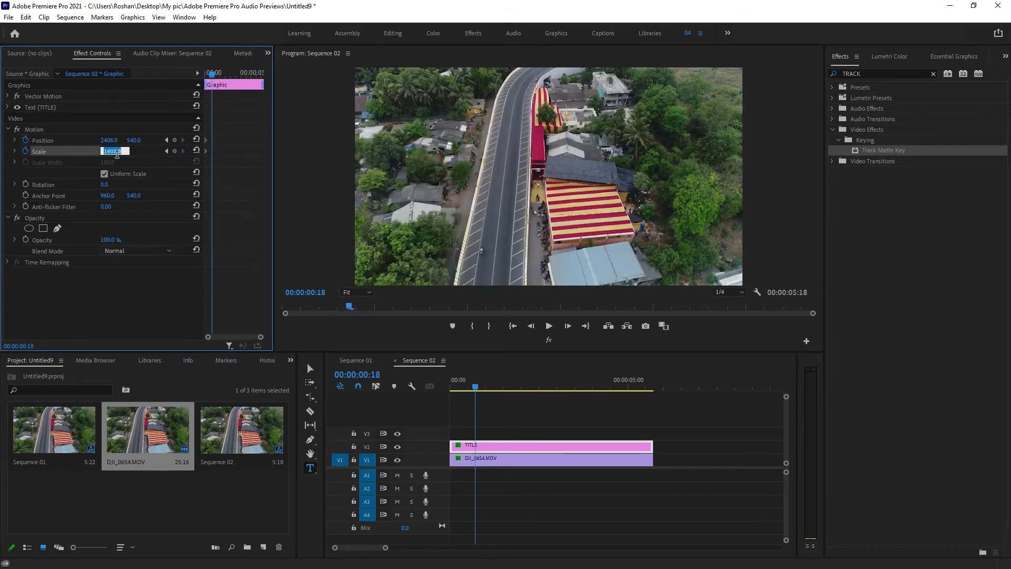
pyautogui.write('100')
pyautogui.press('Return')
pyautogui.click(112, 140)
pyautogui.write('960')
pyautogui.press('Return')
# - Select the TITLE clip in Sequence 01 and play the keyframed matte zoom
pyautogui.click(491, 437)
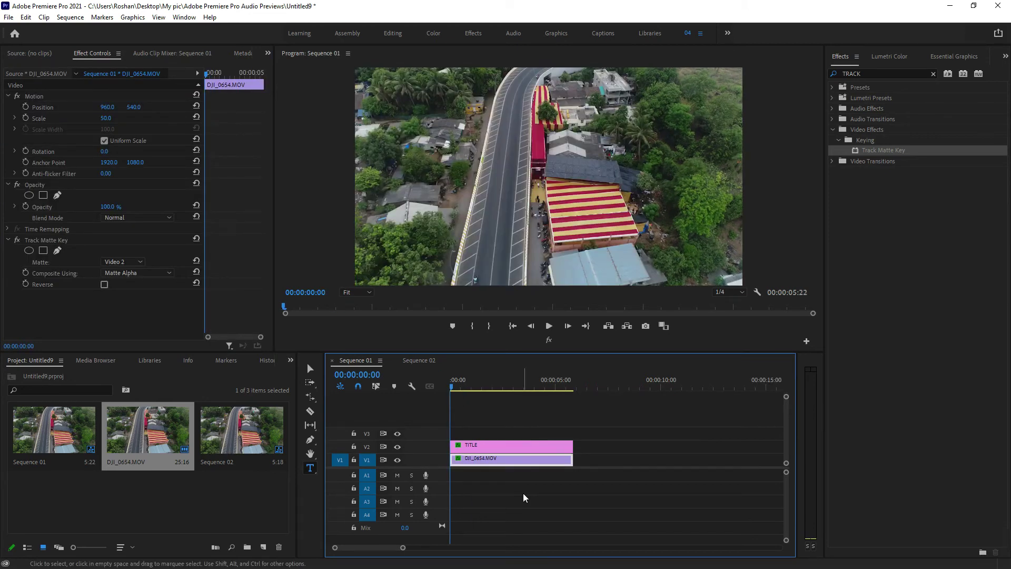
pyautogui.click(542, 444)
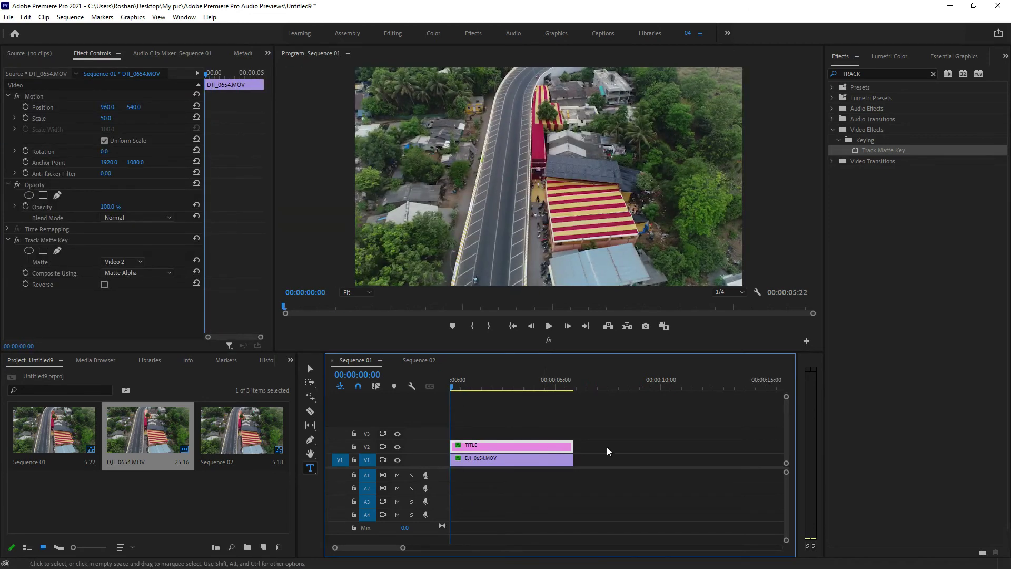
pyautogui.press('space')
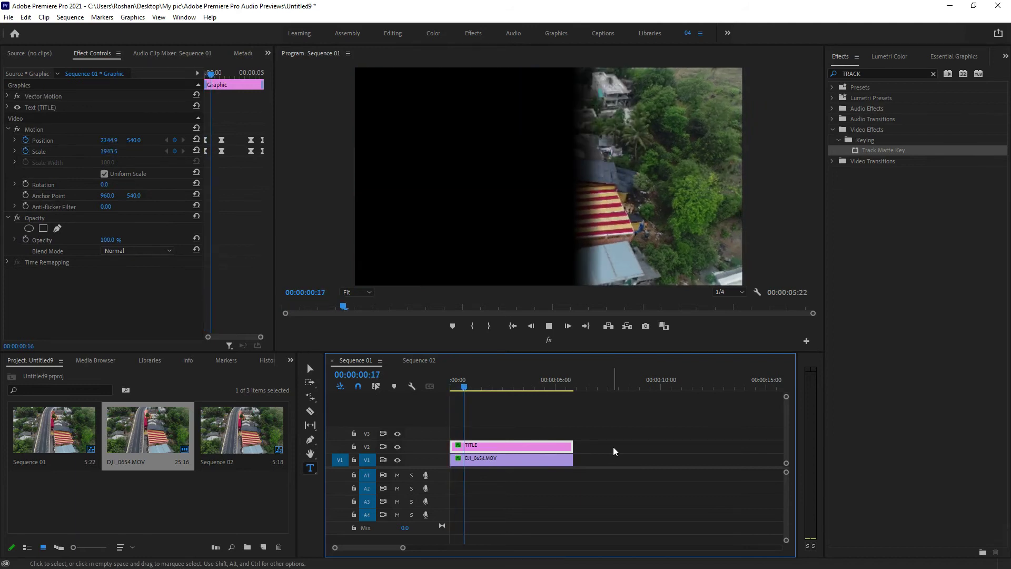
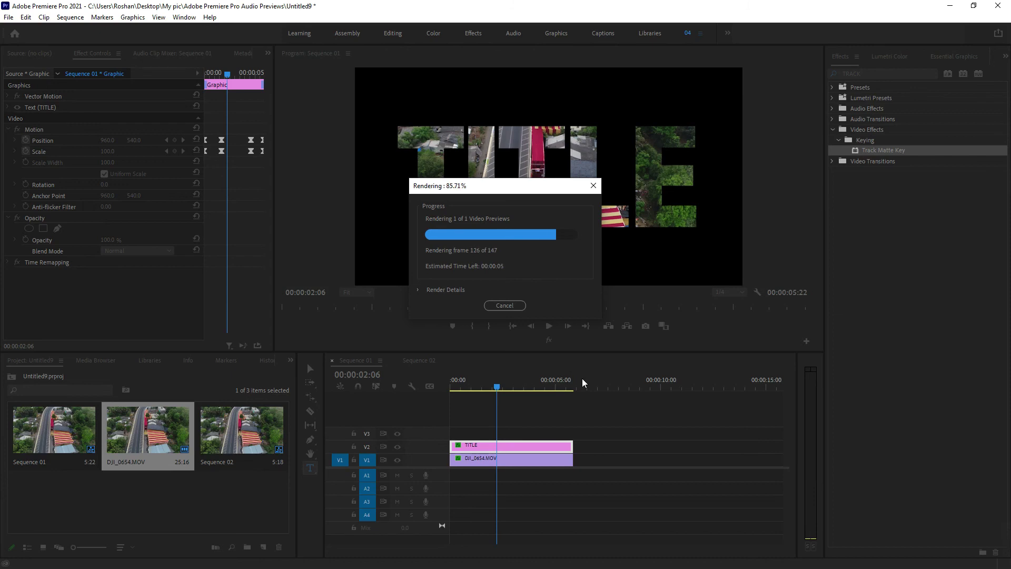
# - Once the 147-frame preview render finishes, drag the playhead back to the start of Sequence 01
pyautogui.moveTo(516, 380); pyautogui.dragTo(441, 382)
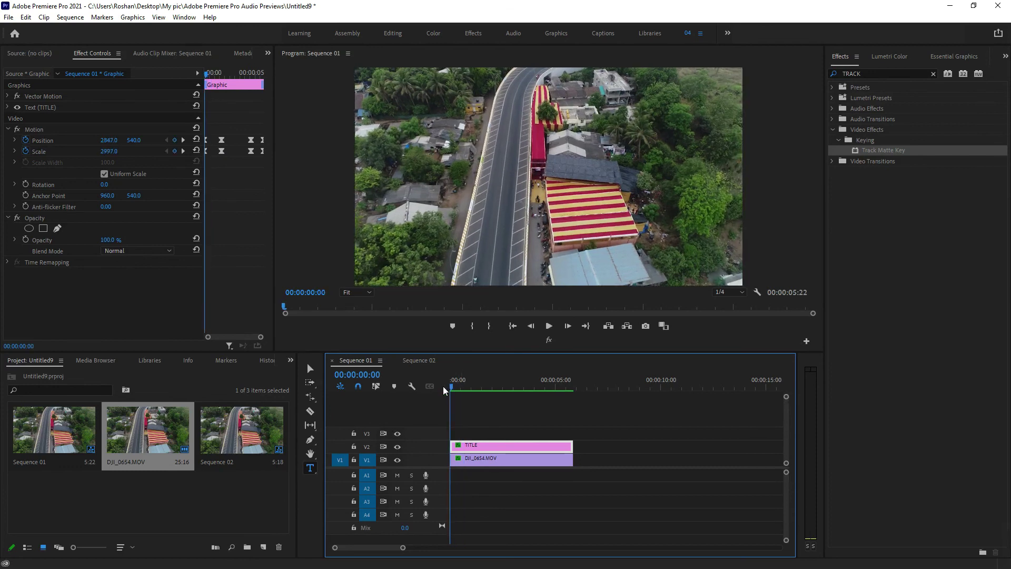
# - Play Sequence 01 twice, stopping partway to watch the drone footage shrink into TITLE
pyautogui.press('space')
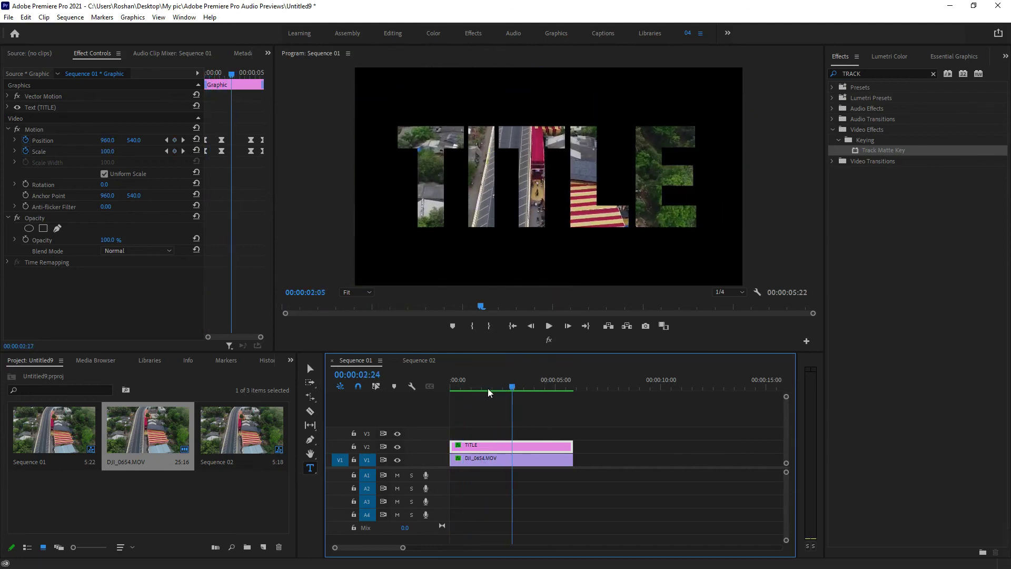
pyautogui.press('space')
pyautogui.press('space')
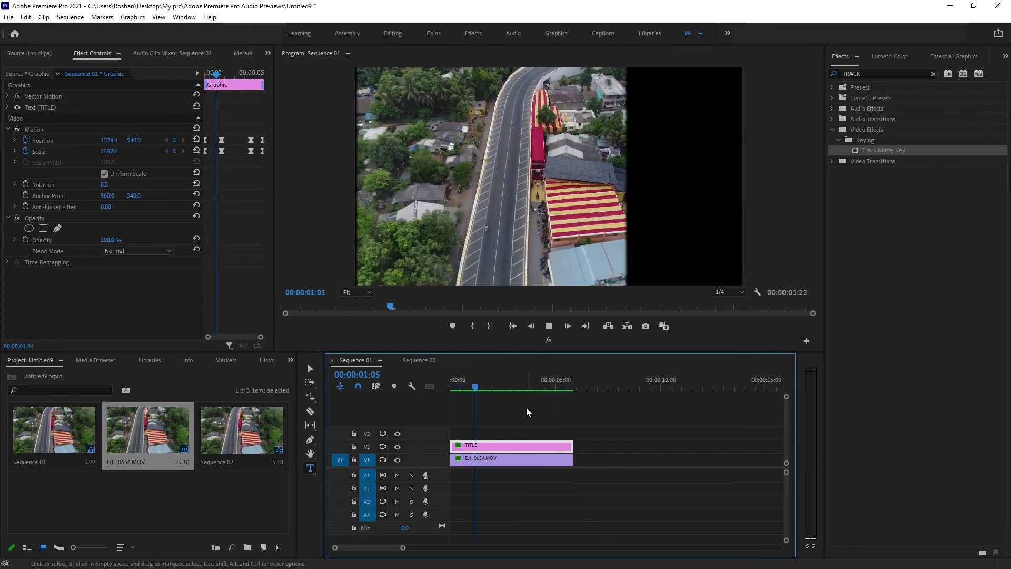
pyautogui.press('space')
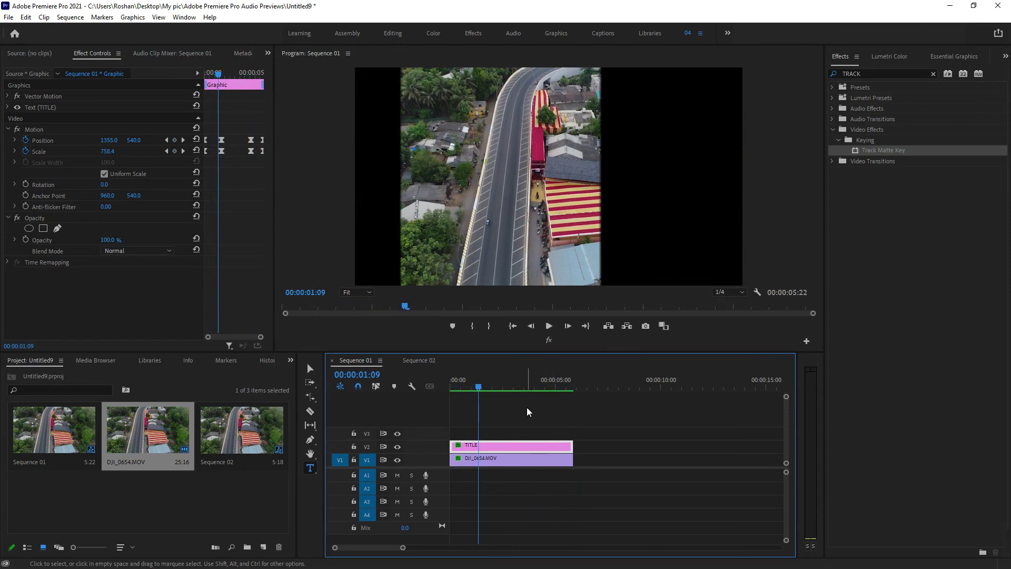
pyautogui.moveTo(962, 535)
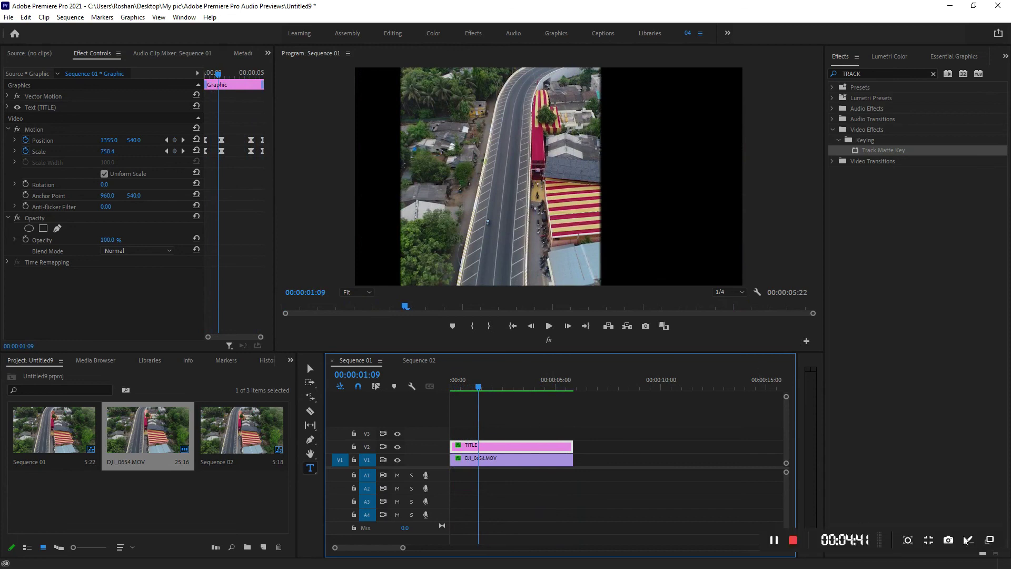